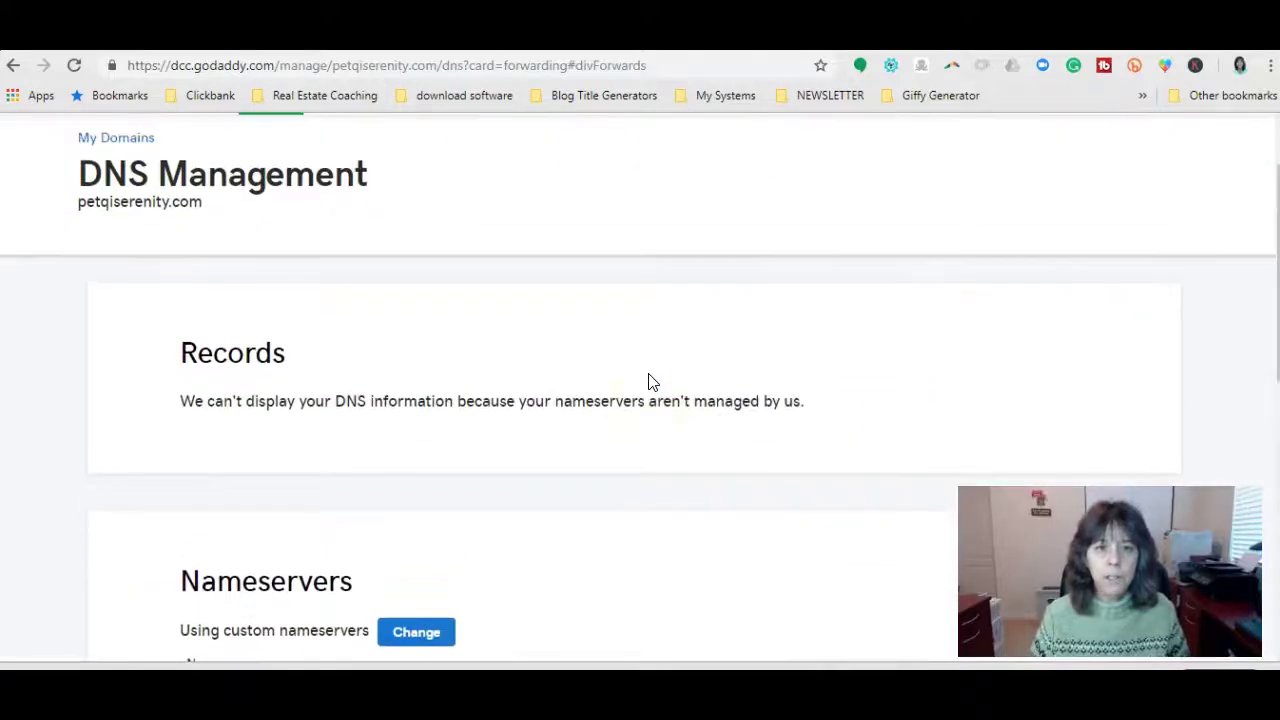
scroll(650, 381, "down", 2)
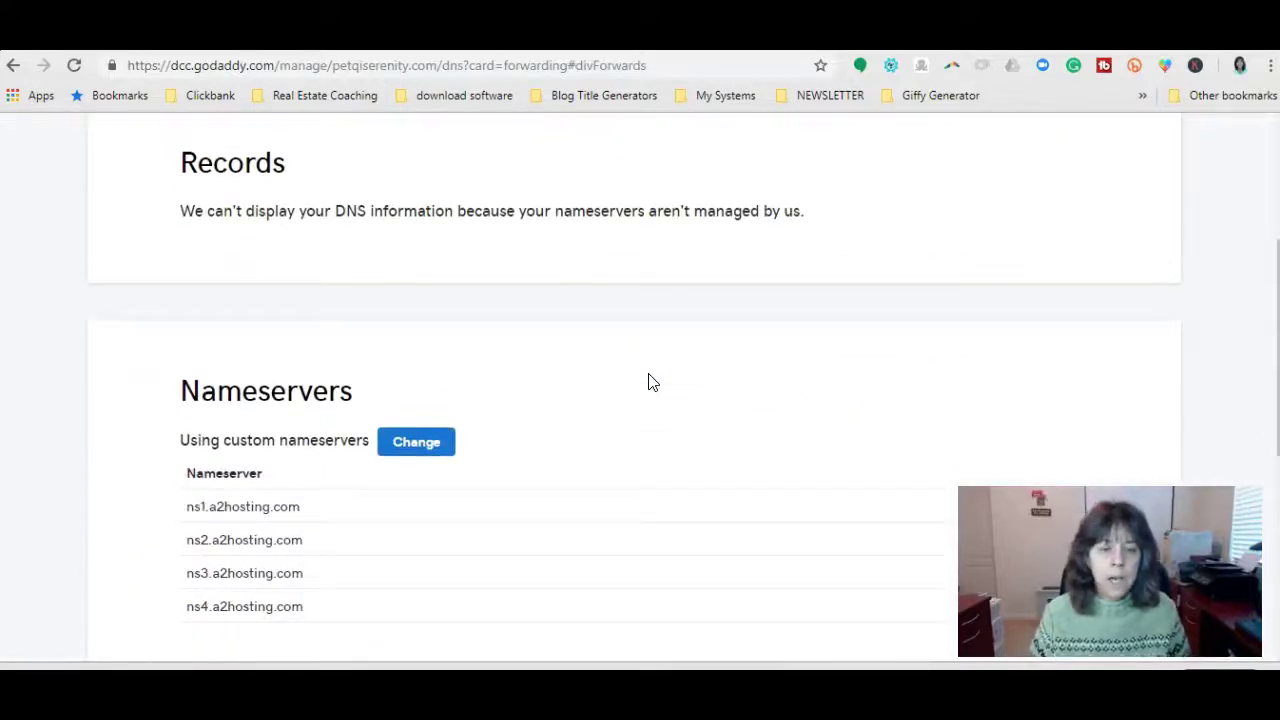
scroll(650, 381, "down", 2)
scroll(690, 314, "down", 2)
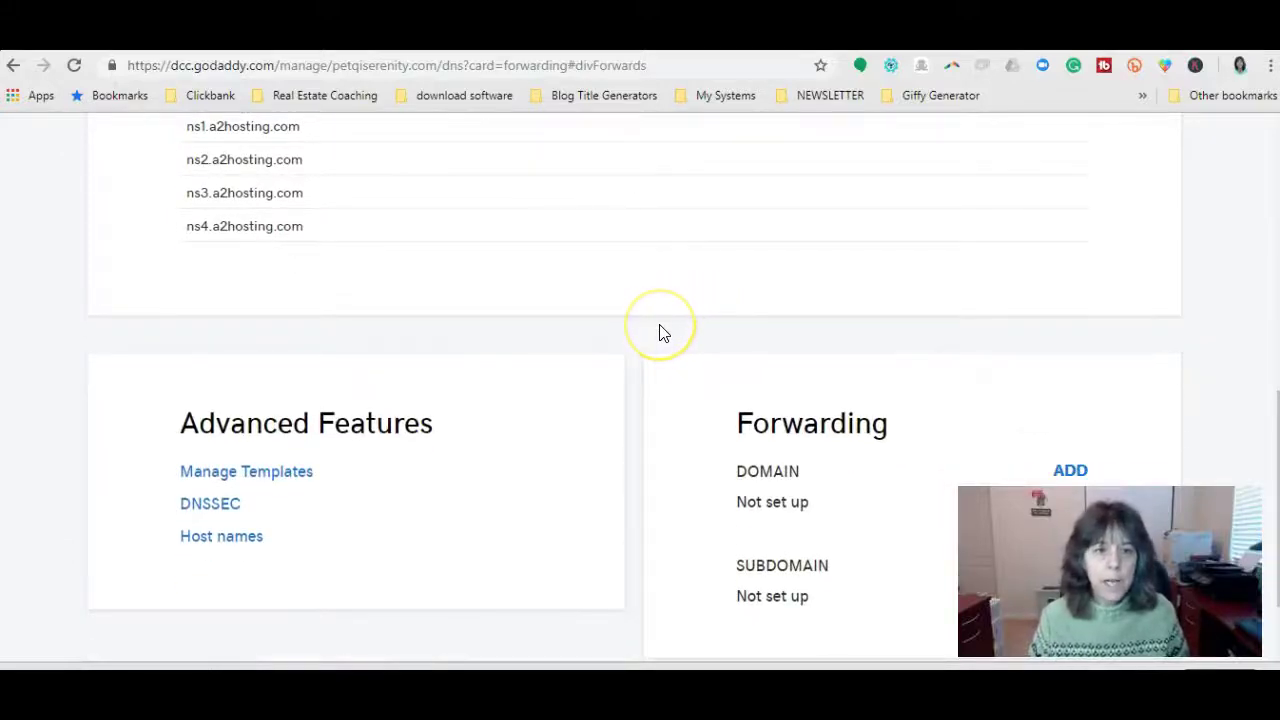
scroll(660, 332, "up", 3)
scroll(660, 332, "down", 3)
scroll(660, 332, "down", 1)
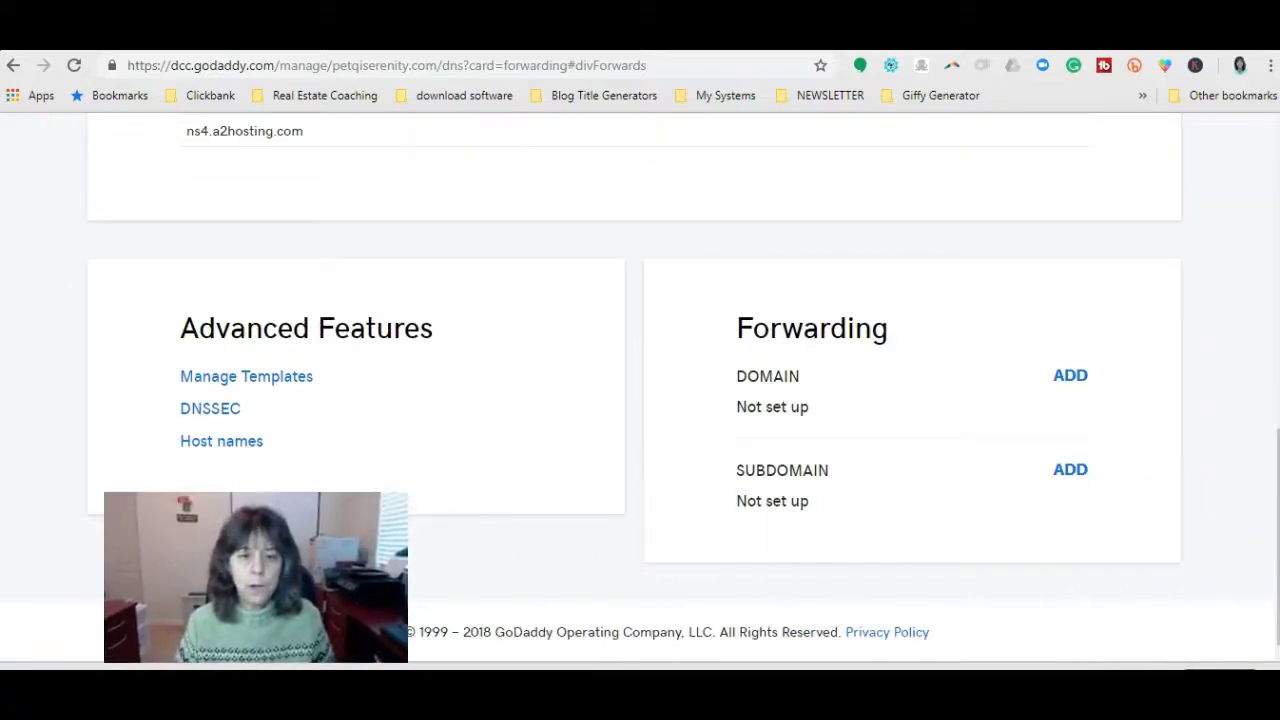
left_click(1071, 378)
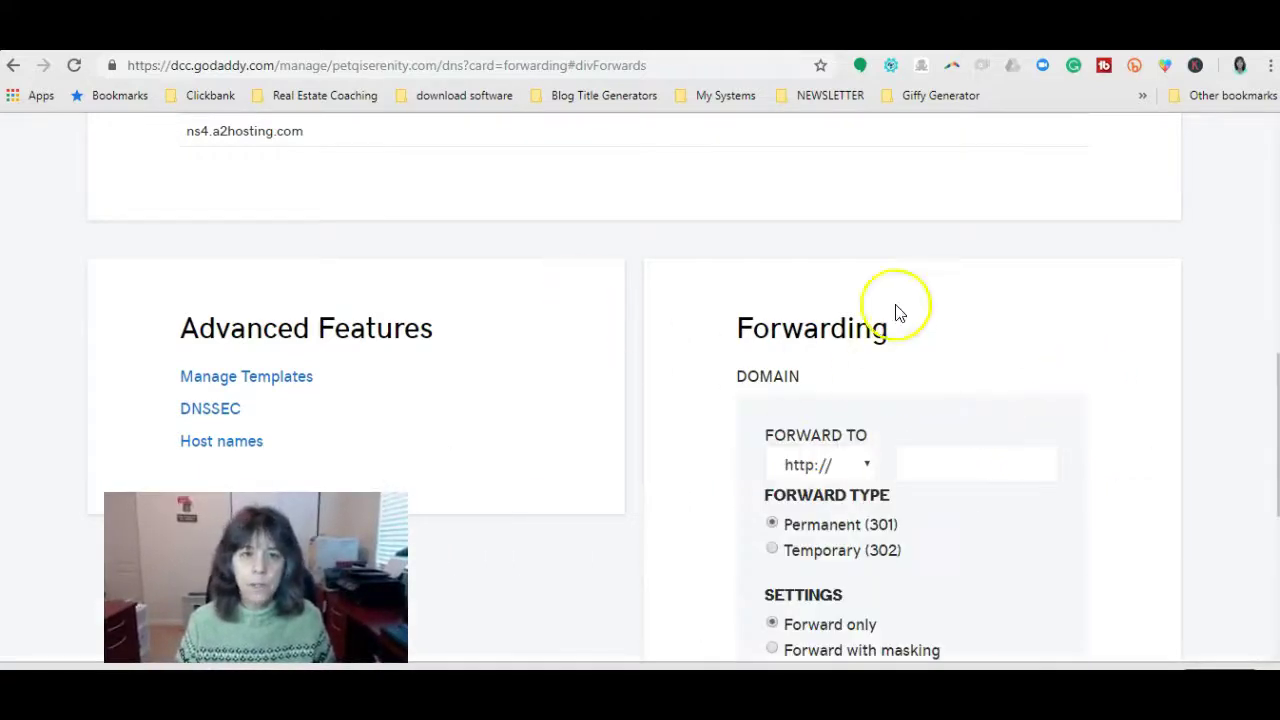
left_click(972, 468)
type("kristie")
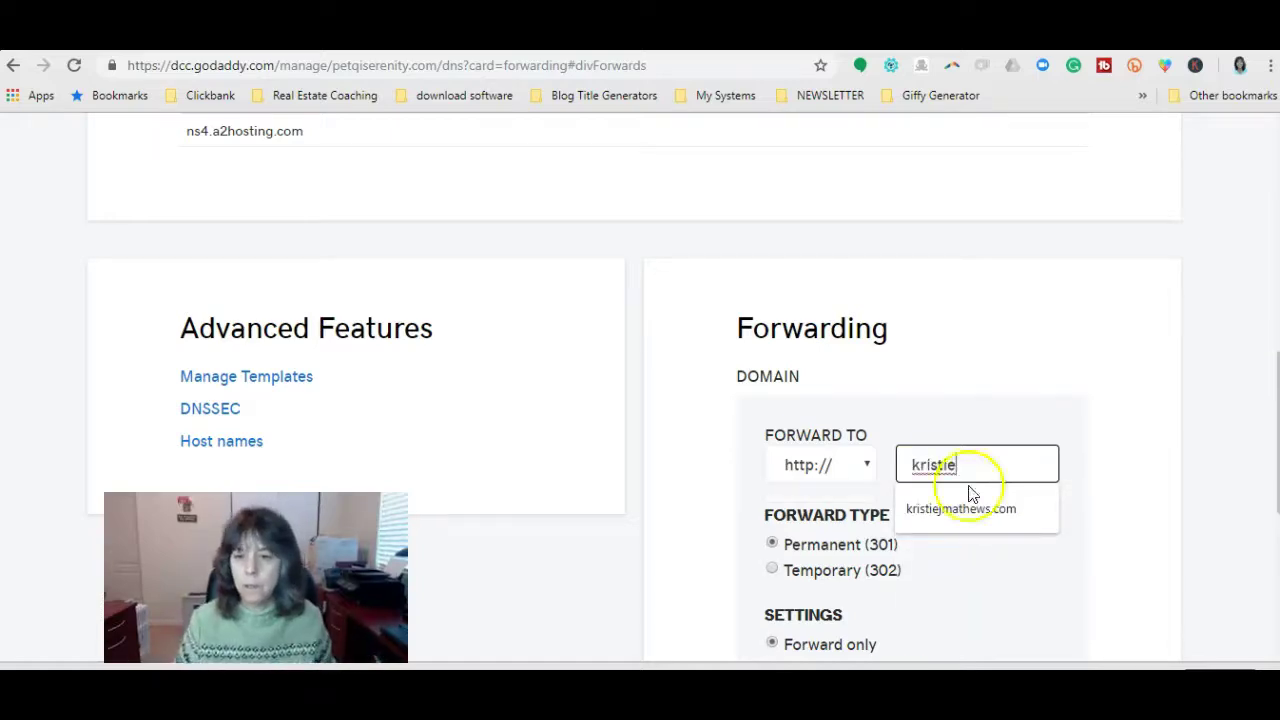
left_click(961, 508)
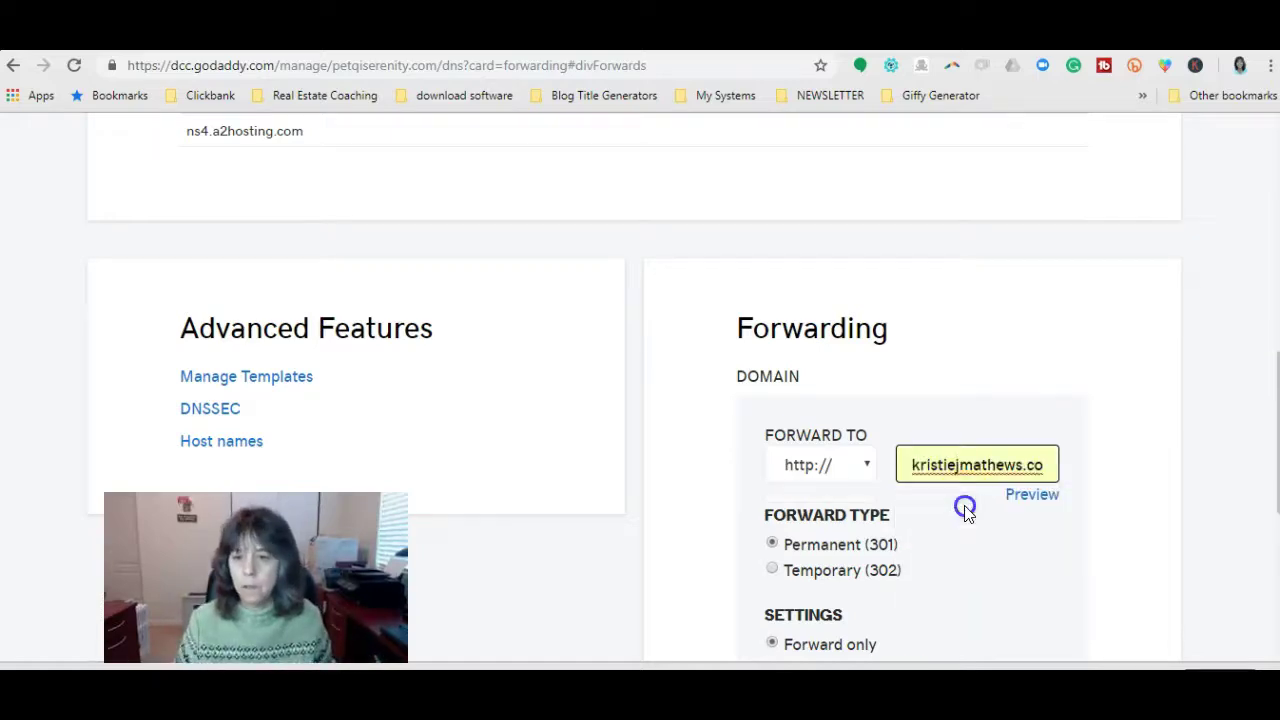
Preview the forwarding destination and look over the website's Welcome page.
left_click(1048, 496)
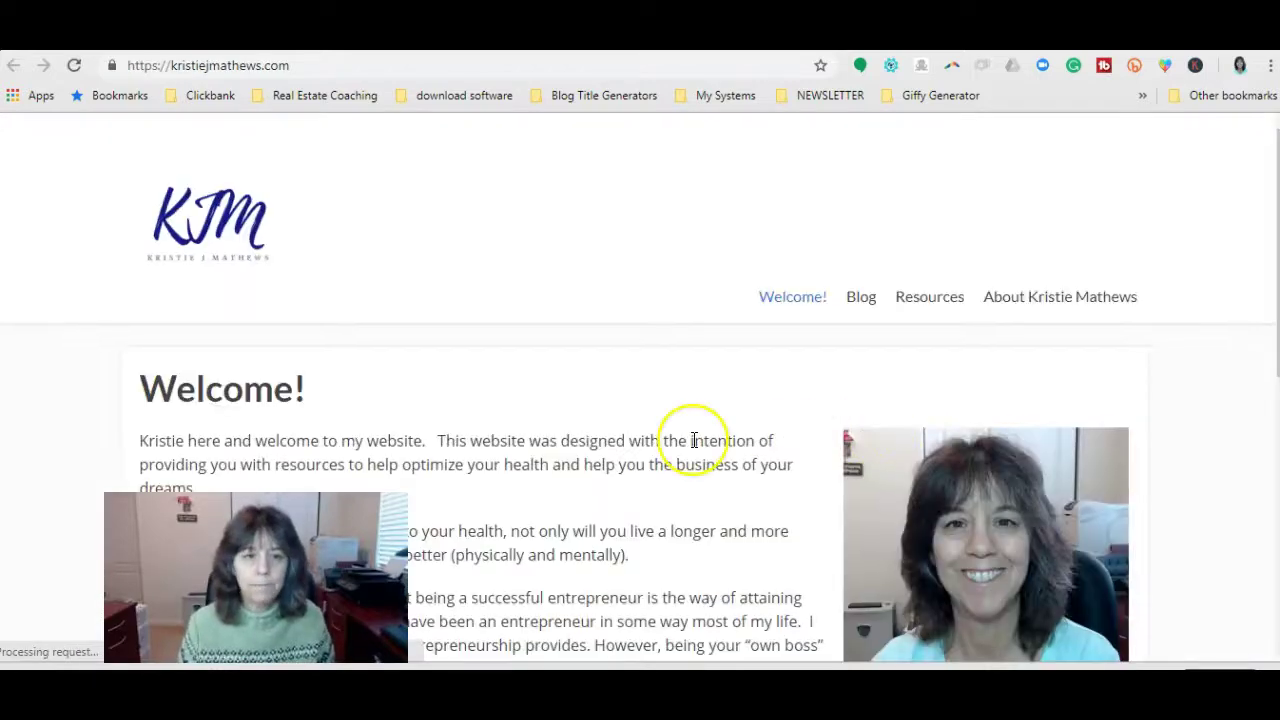
scroll(694, 437, "down", 6)
scroll(694, 445, "up", 3)
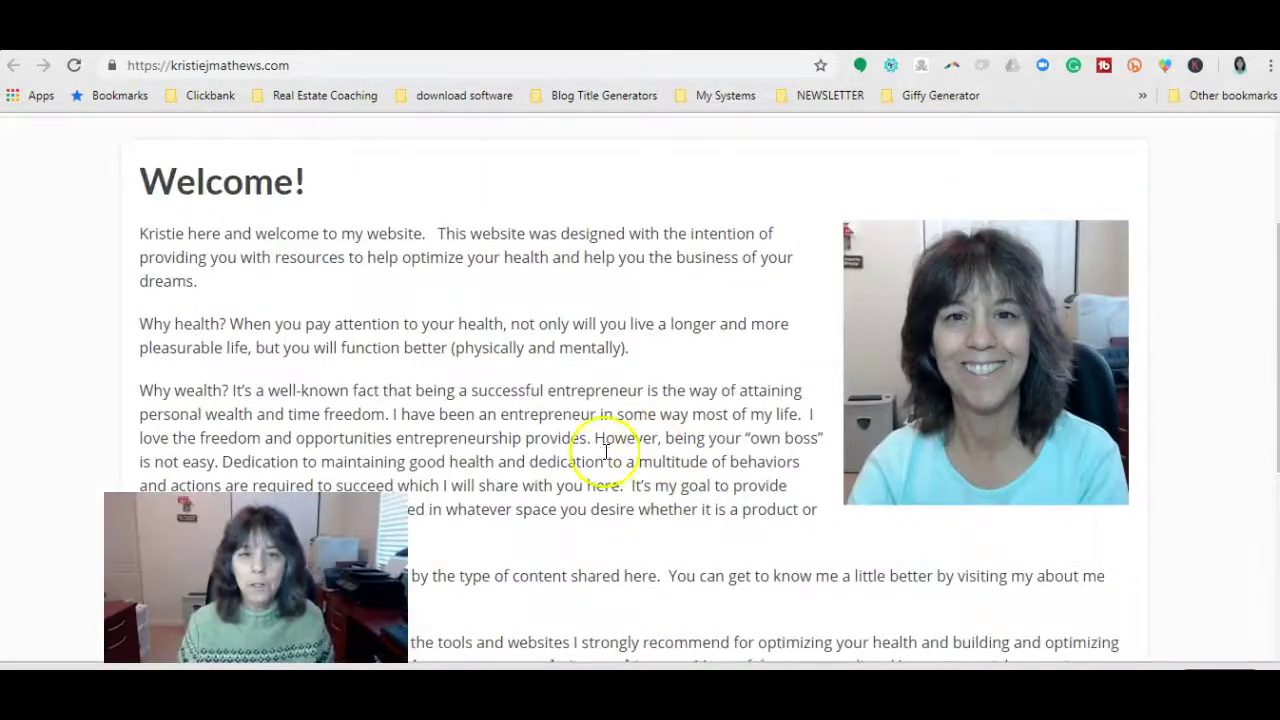
scroll(600, 443, "down", 3)
scroll(500, 381, "up", 5)
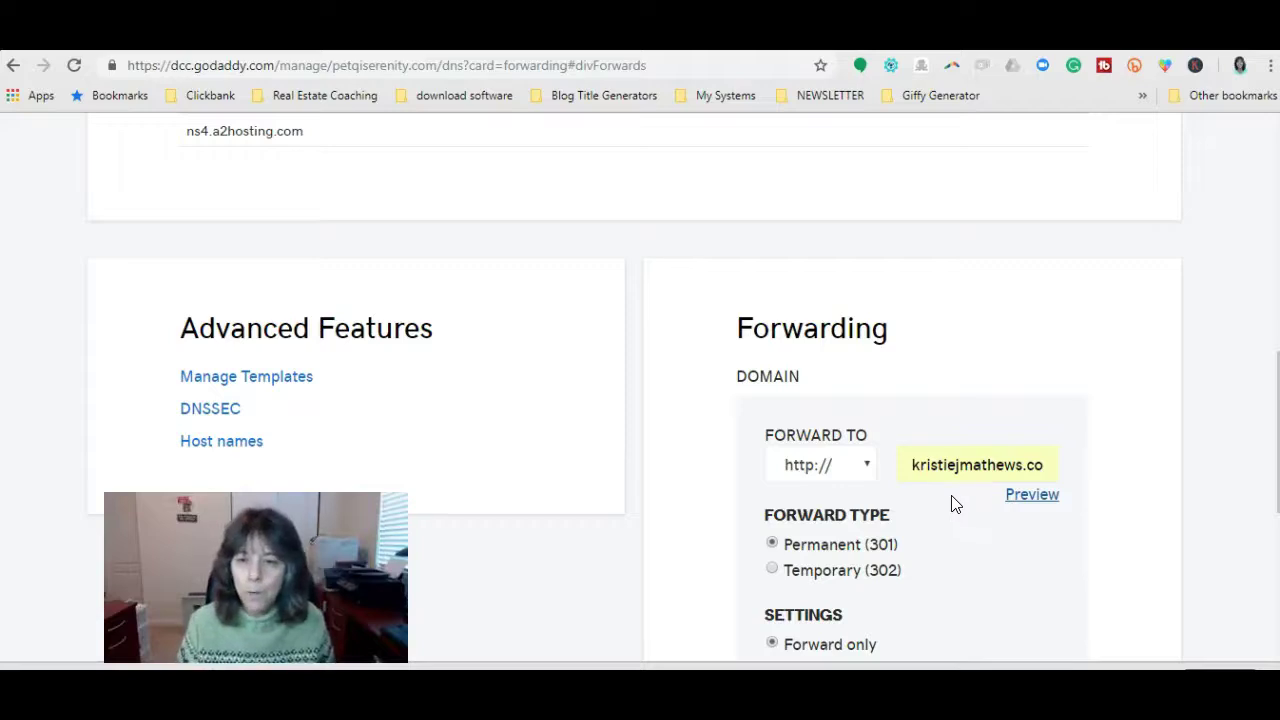
left_click(913, 466)
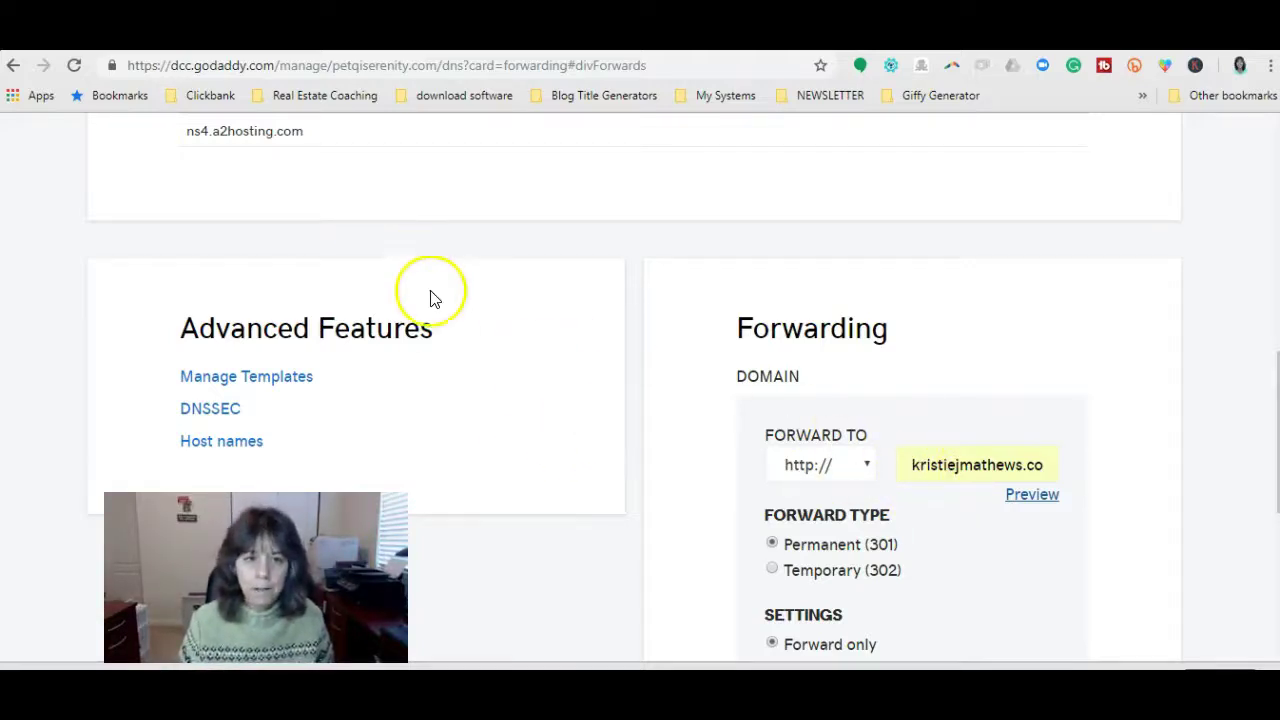
scroll(566, 374, "up", 2)
scroll(566, 371, "down", 2)
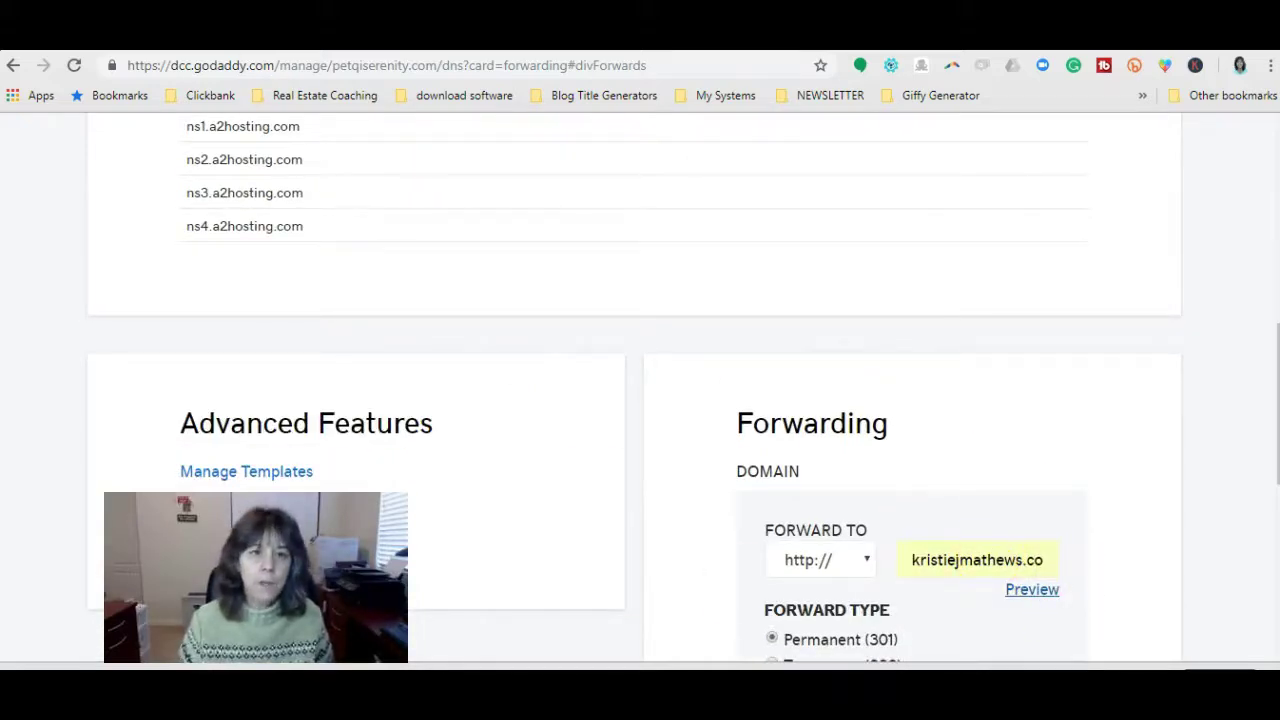
Switch to the brandingyouniversity.com blog page and look over its welcome banner and personal branding videos.
left_click(214, 42)
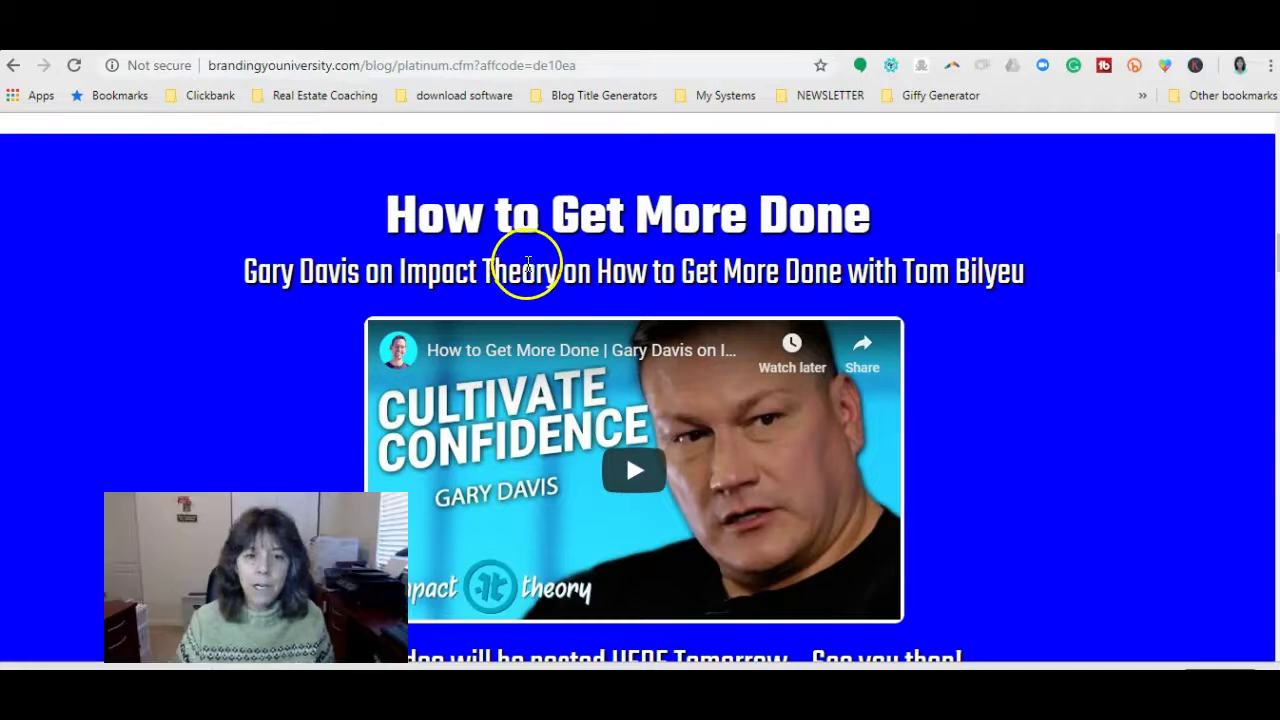
scroll(535, 275, "up", 15)
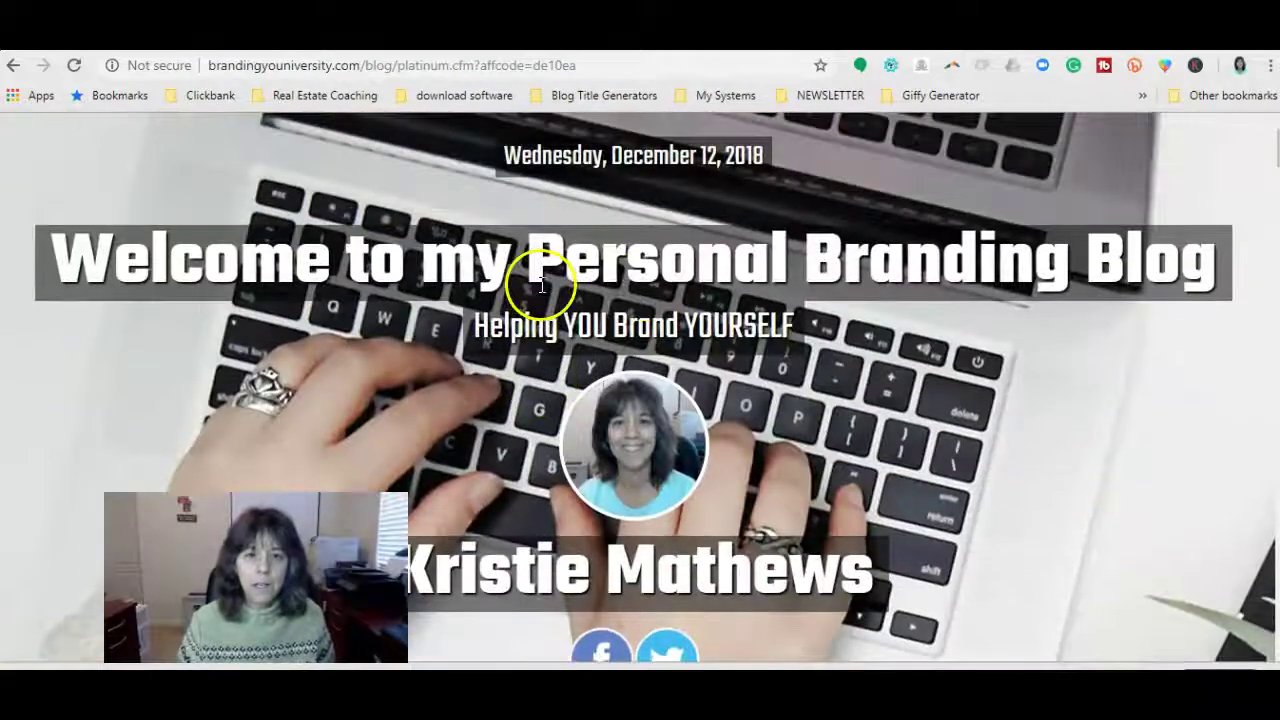
scroll(708, 375, "down", 2)
scroll(707, 380, "down", 5)
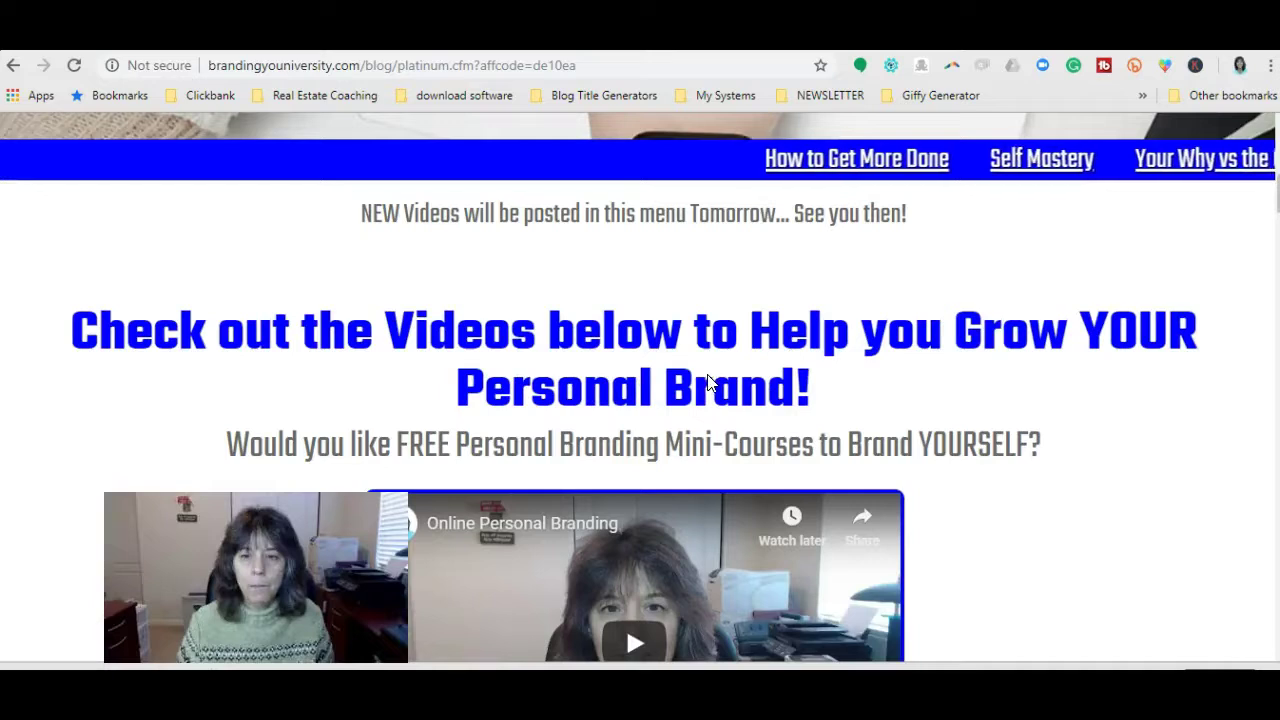
scroll(707, 380, "down", 2)
scroll(707, 380, "up", 9)
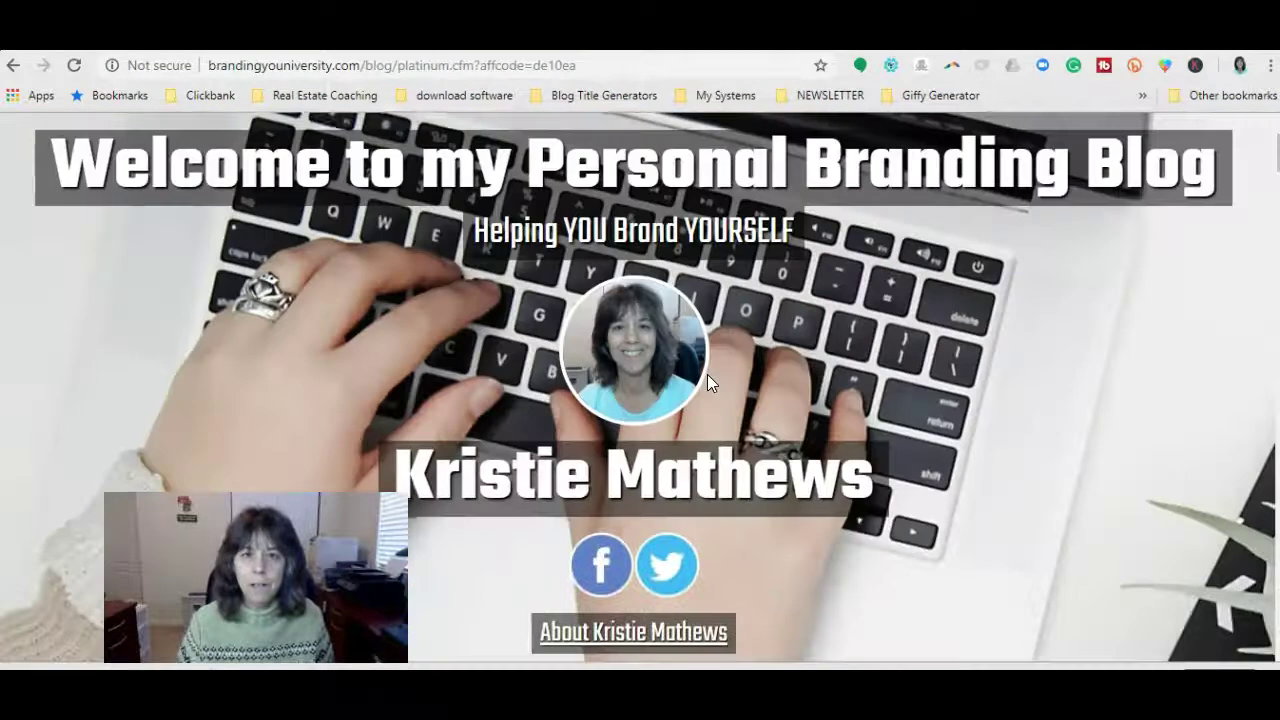
scroll(707, 374, "up", 1)
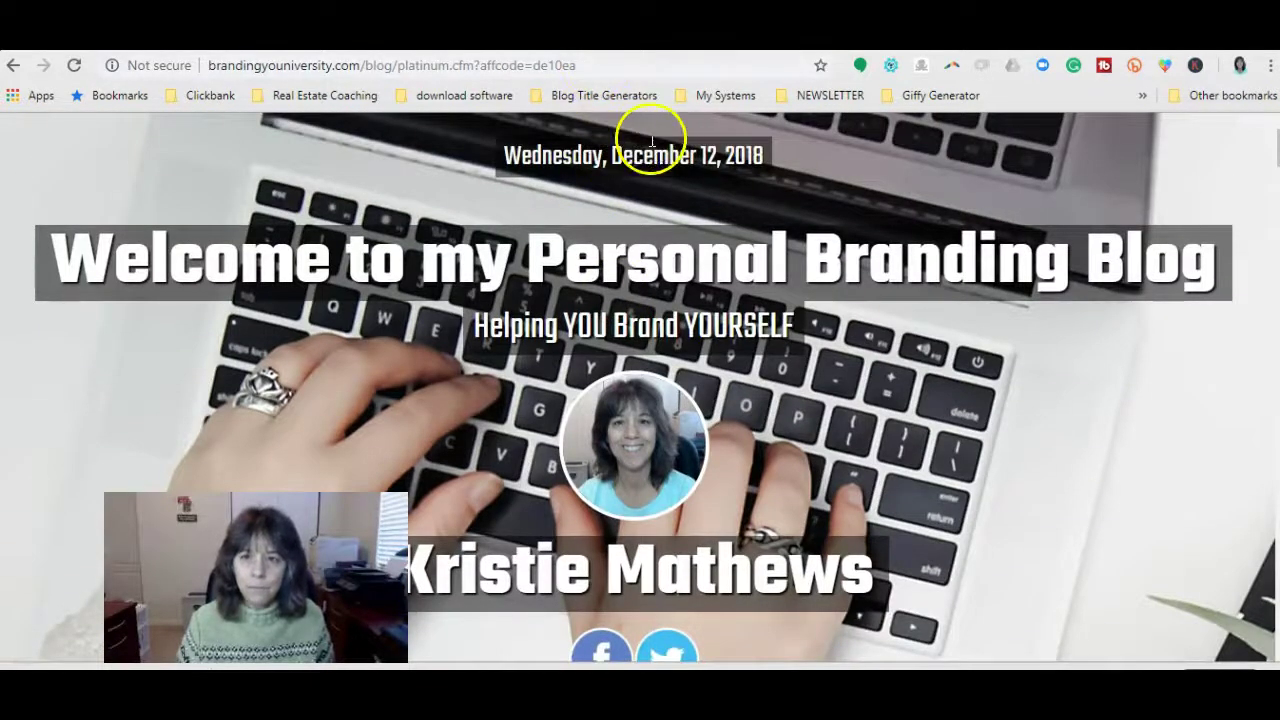
Open the About Chrome page to check whether the browser is up to date.
left_click(1272, 67)
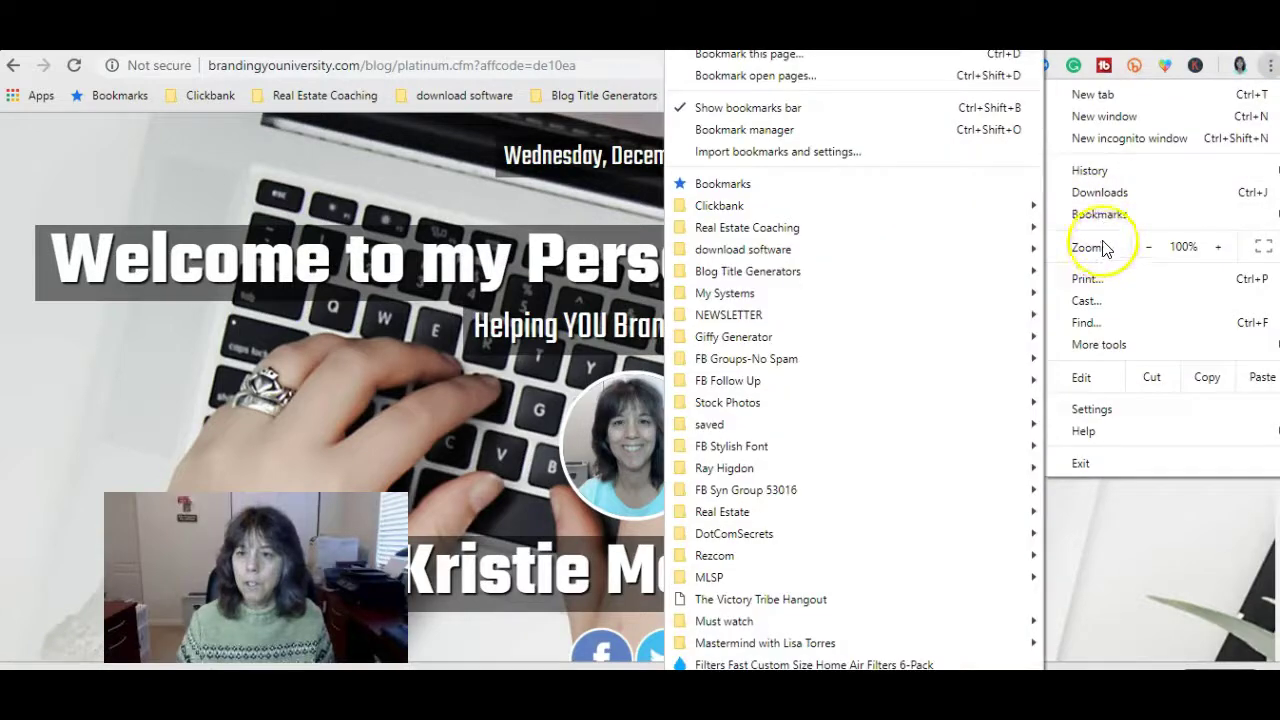
mouse_move(1098, 168)
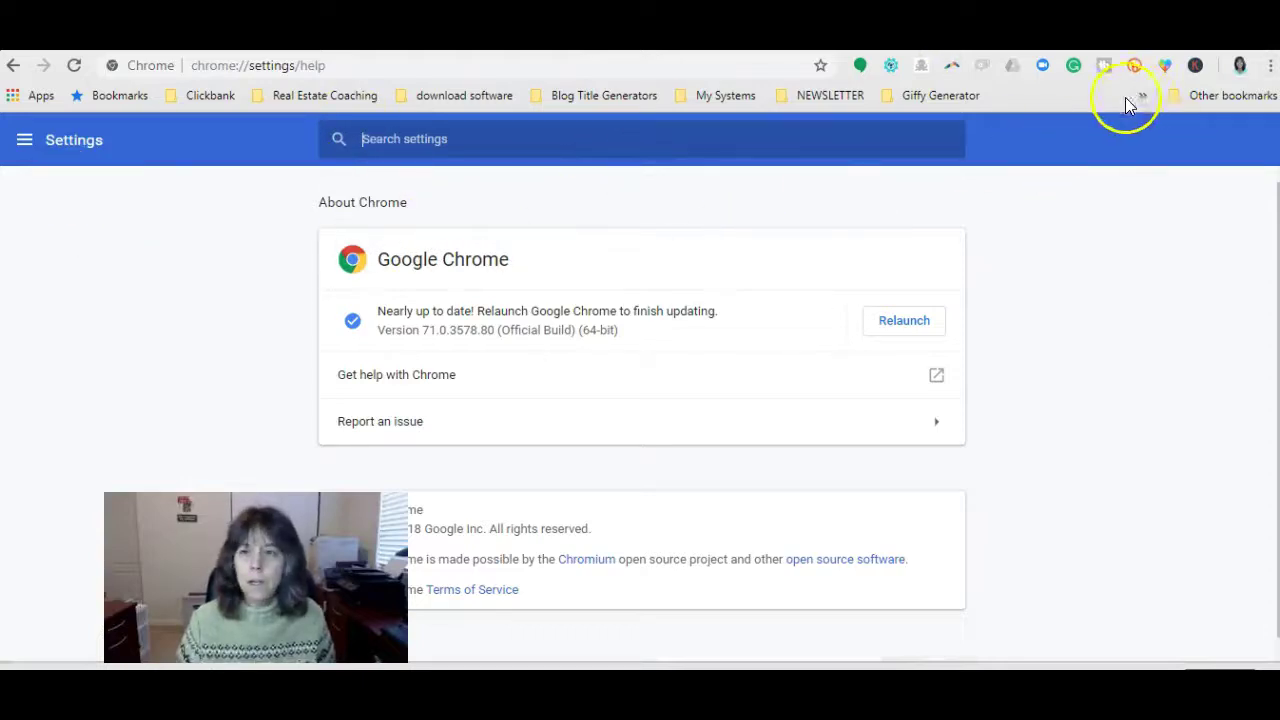
left_click(670, 138)
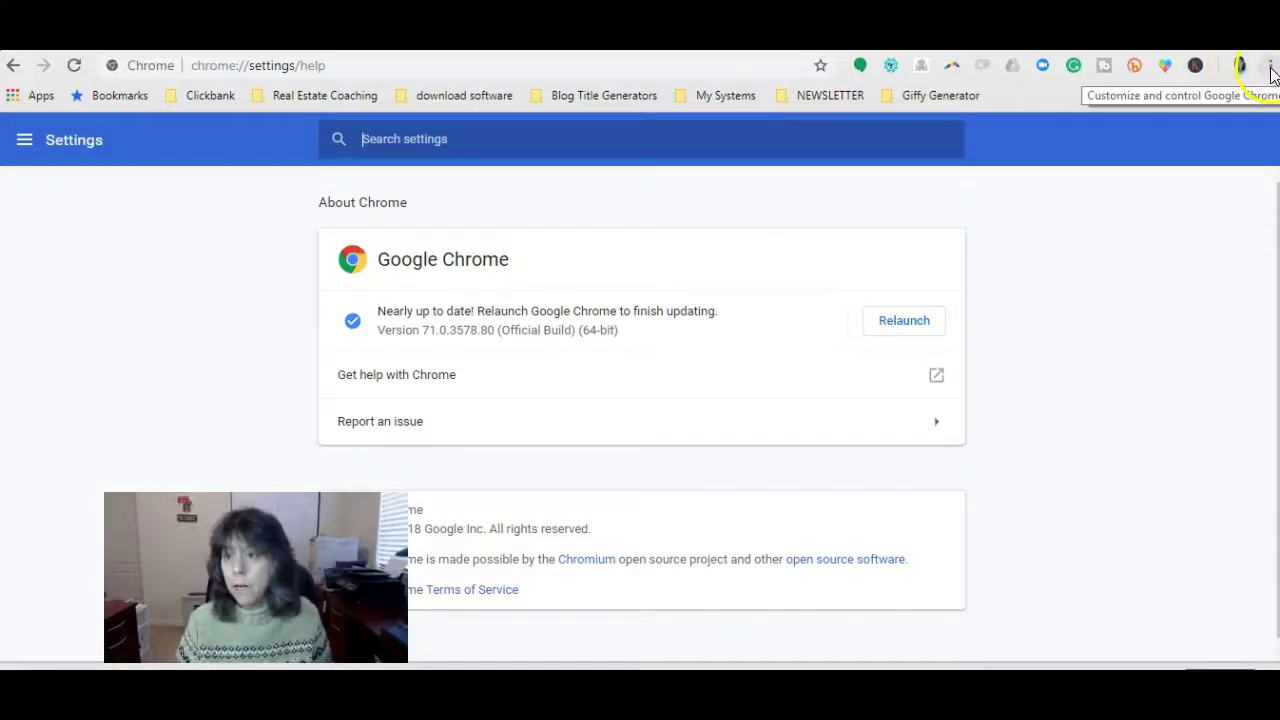
From the full browsing history, clear all-time browsing history, cookies and other site data, and cached images and files.
left_click(1270, 68)
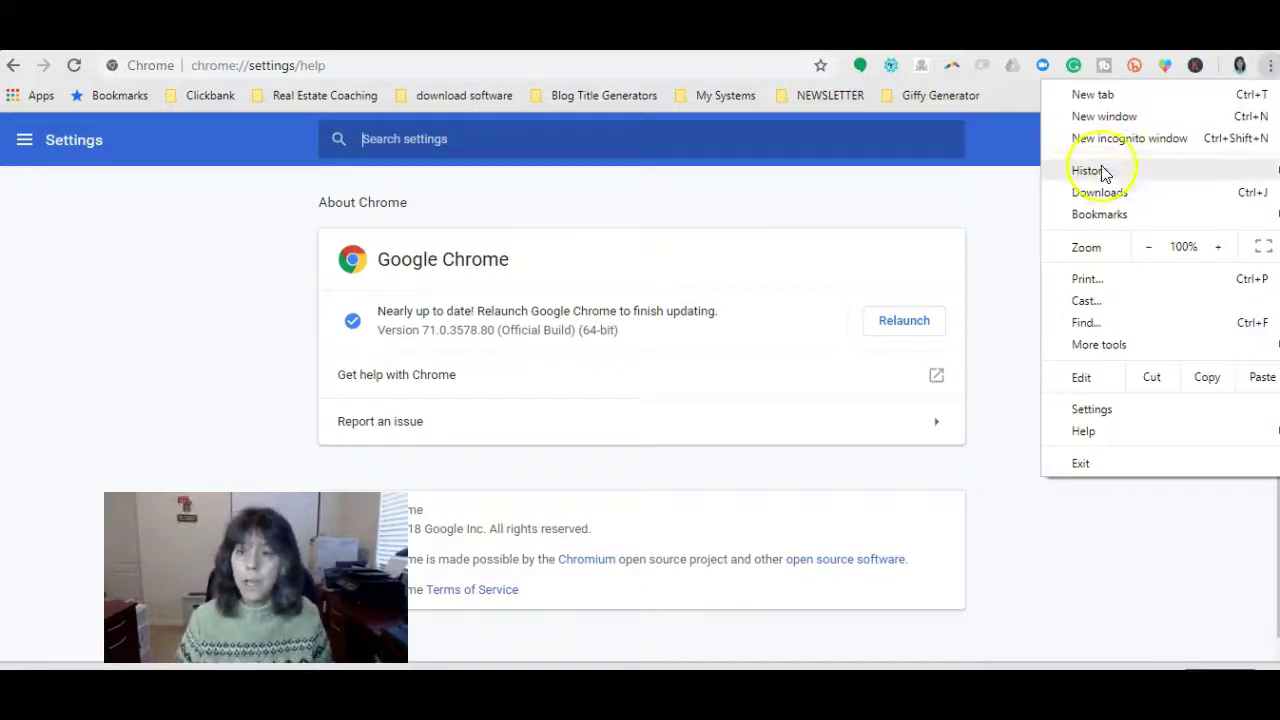
mouse_move(1103, 178)
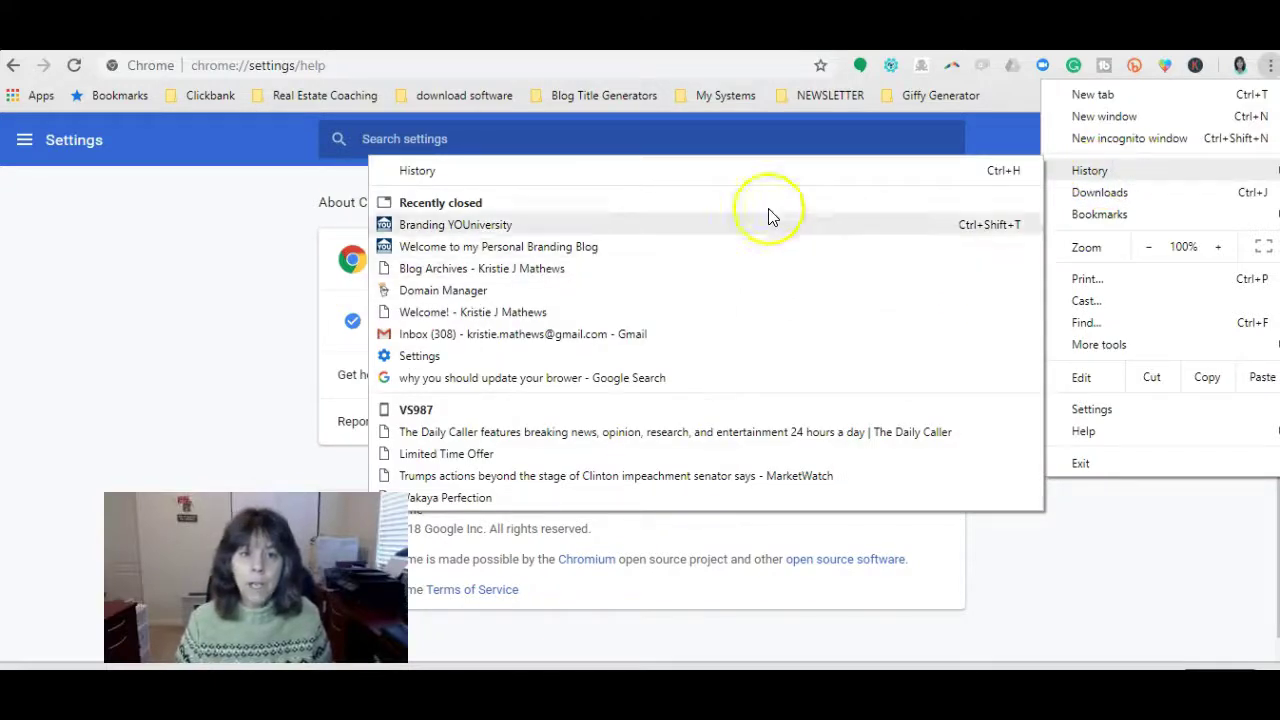
left_click(470, 175)
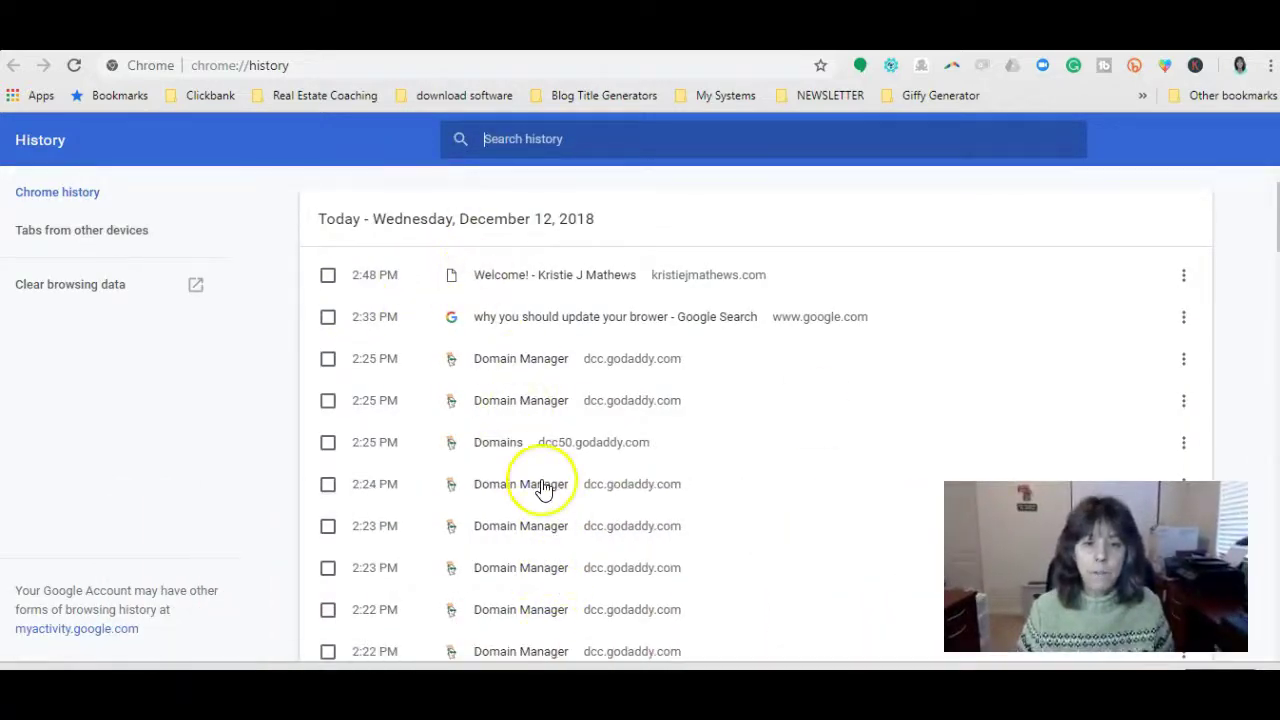
scroll(543, 486, "down", 1)
scroll(543, 490, "down", 2)
scroll(537, 491, "up", 3)
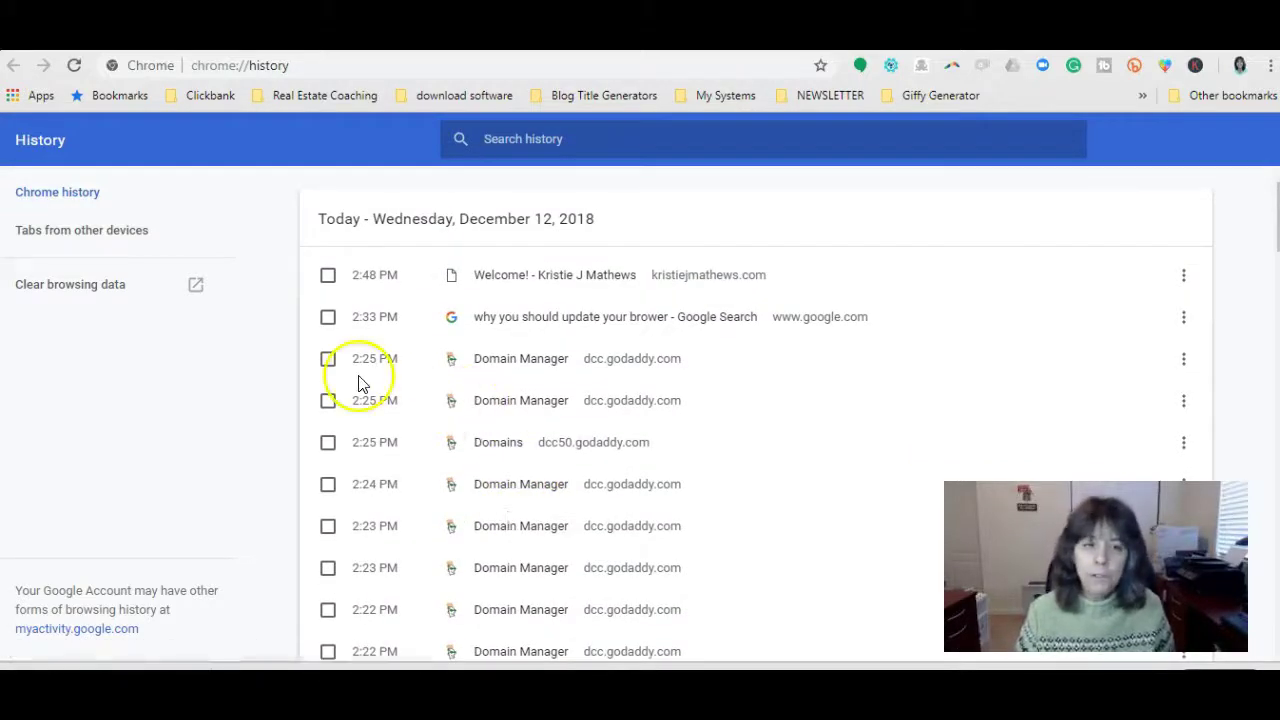
left_click(79, 292)
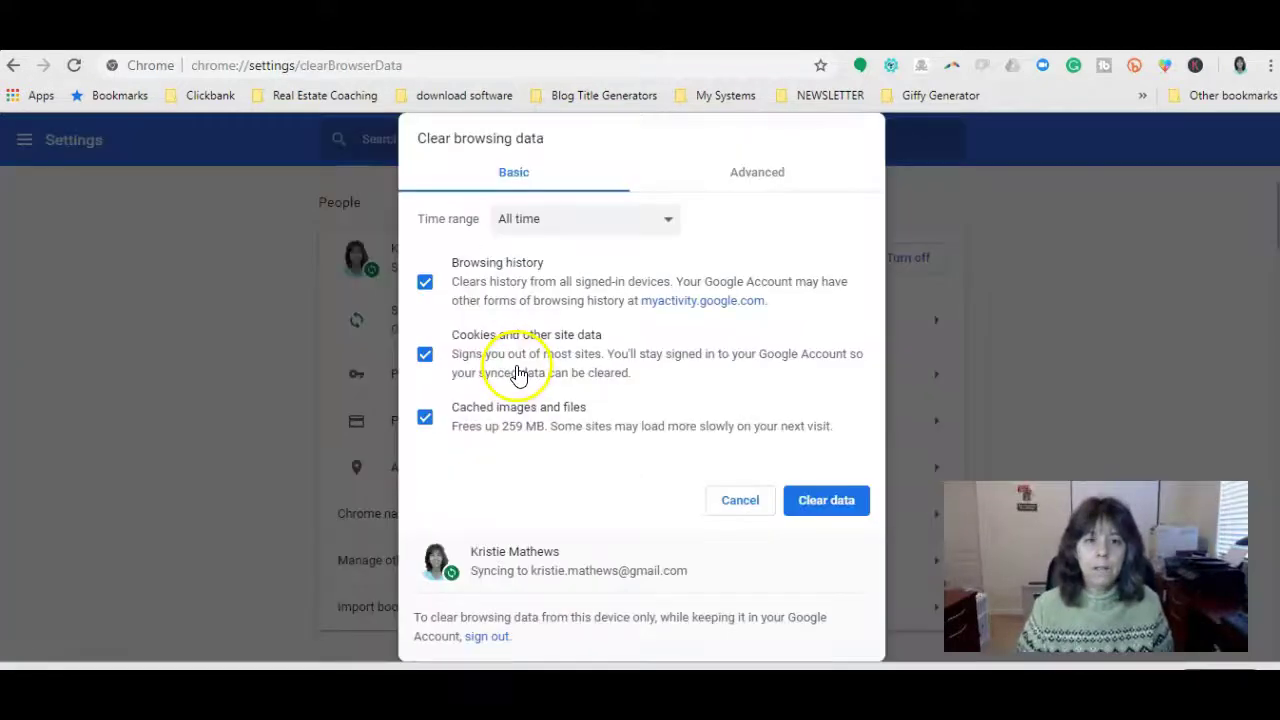
left_click(805, 503)
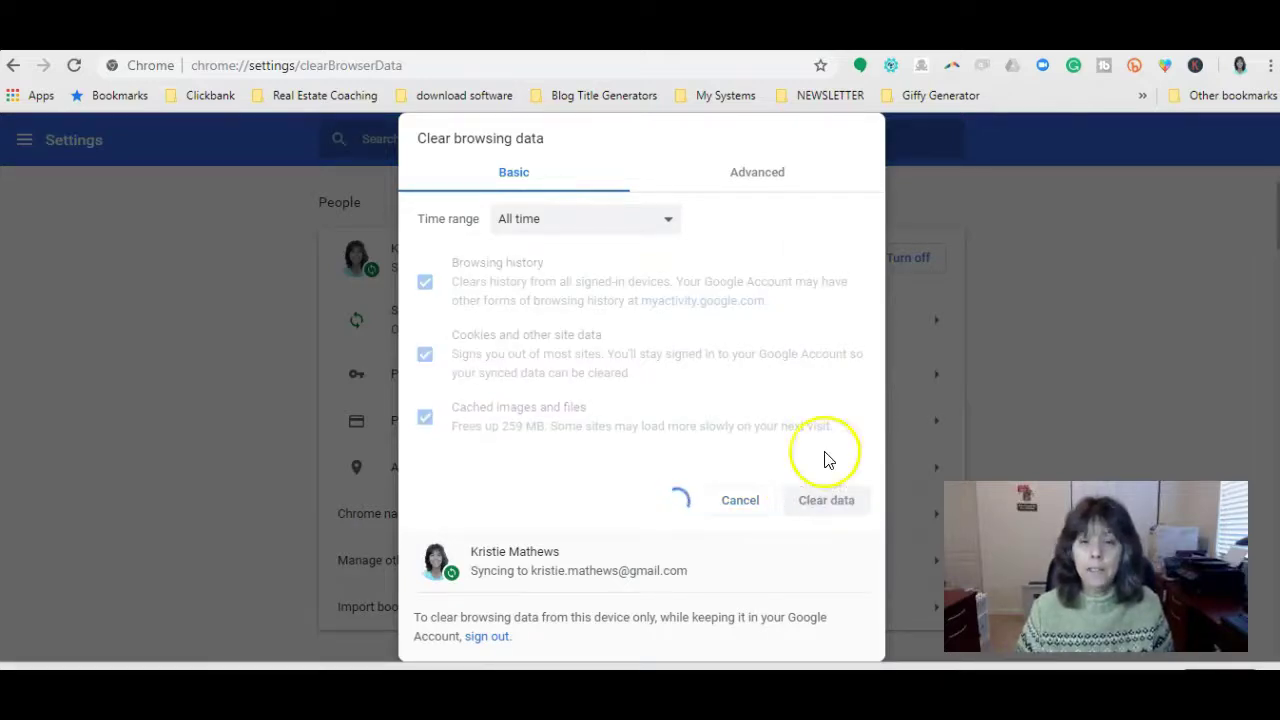